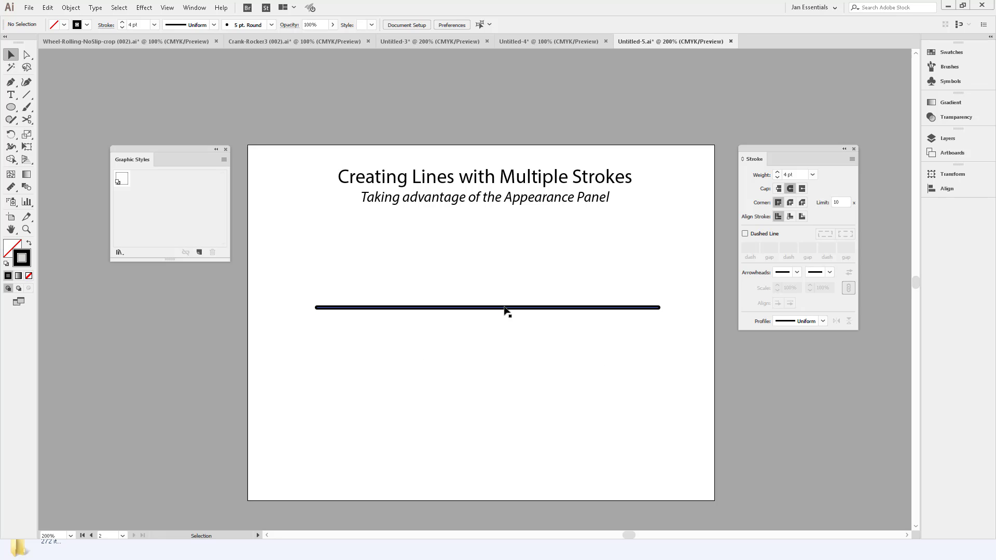
# Step: Select the black horizontal line beneath the 'Creating Lines with Multiple Strokes' title
pyautogui.click(535, 307)
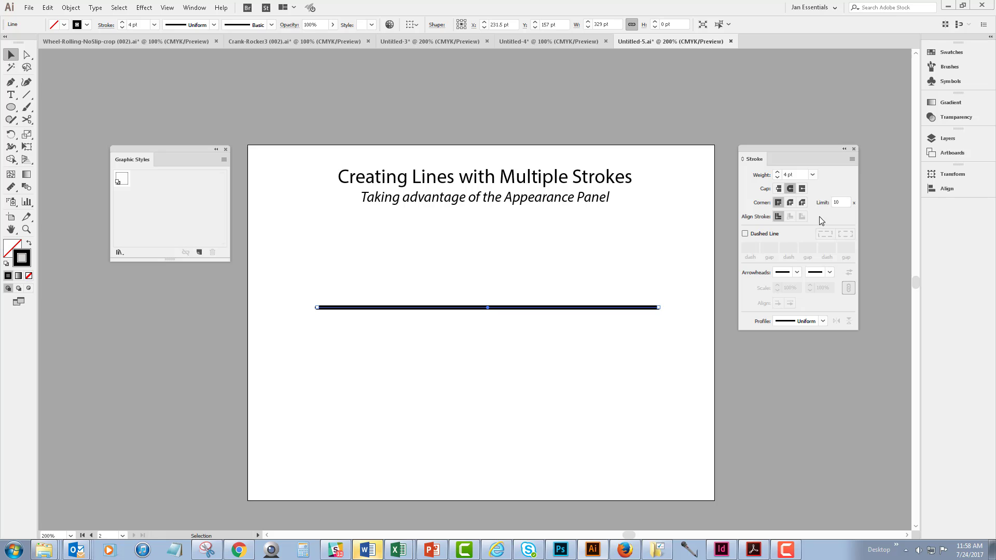
# Step: Turn the line's 4 pt black stroke into a dashed line with 15 pt dashes
pyautogui.click(746, 235)
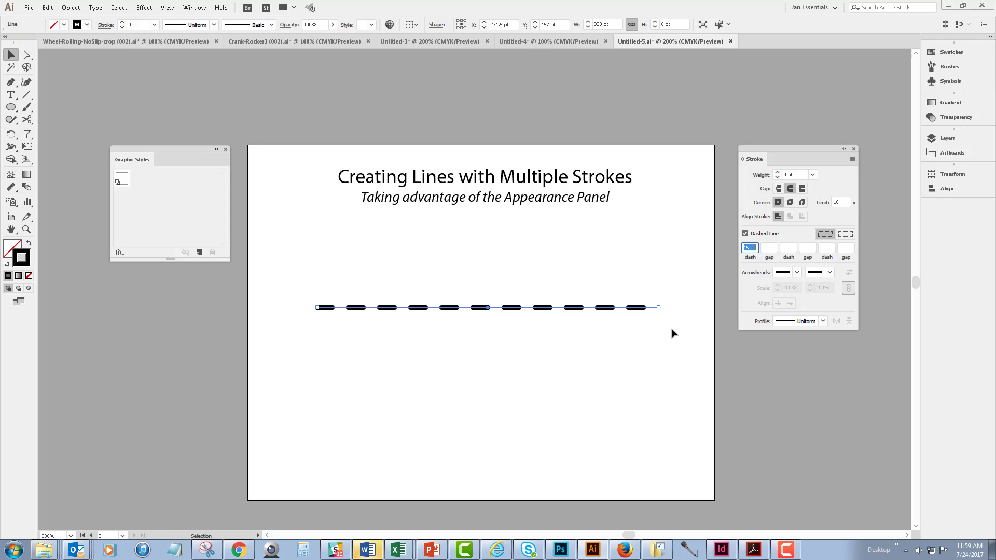
# Step: Show the Appearance panel from the Window menu and select the line's Fill row
pyautogui.click(192, 9)
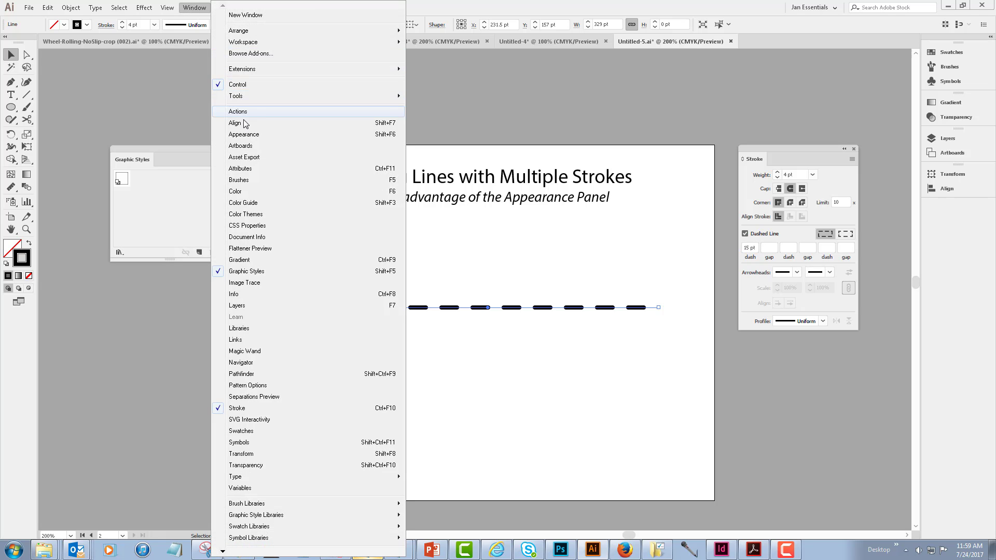
pyautogui.click(246, 136)
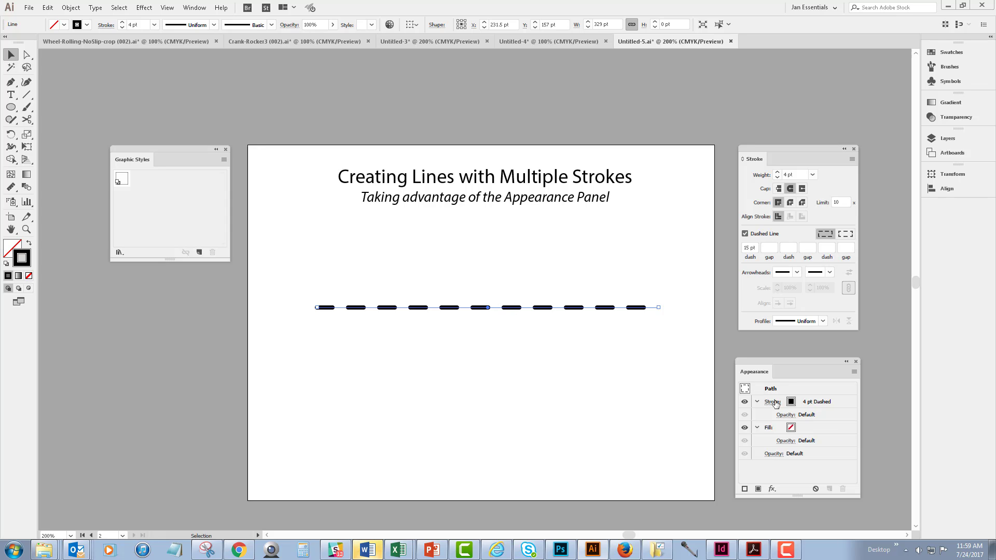
pyautogui.click(833, 429)
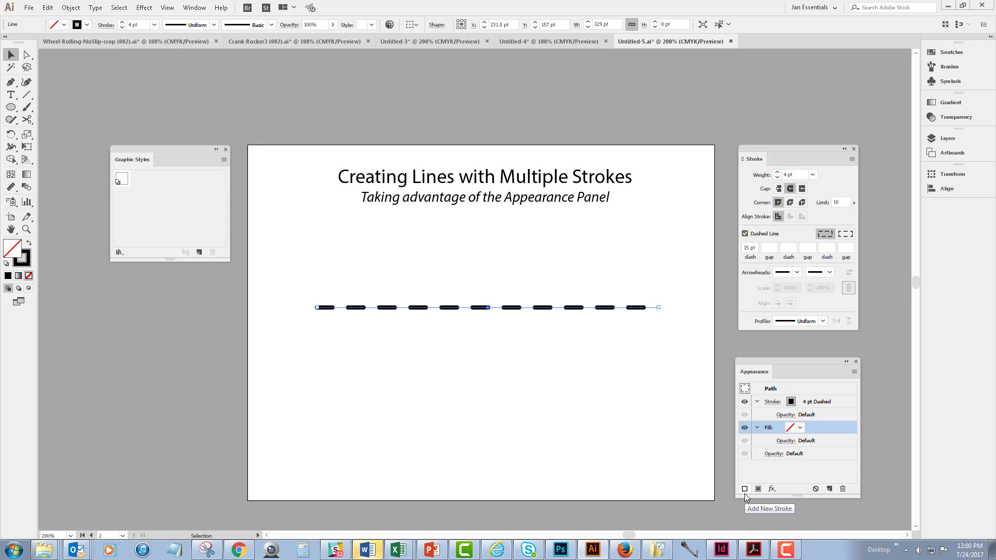
# Step: Add a second stroke to the line, colour it CMYK Cyan, and set it to 7 pt
pyautogui.click(855, 372)
pyautogui.click(820, 389)
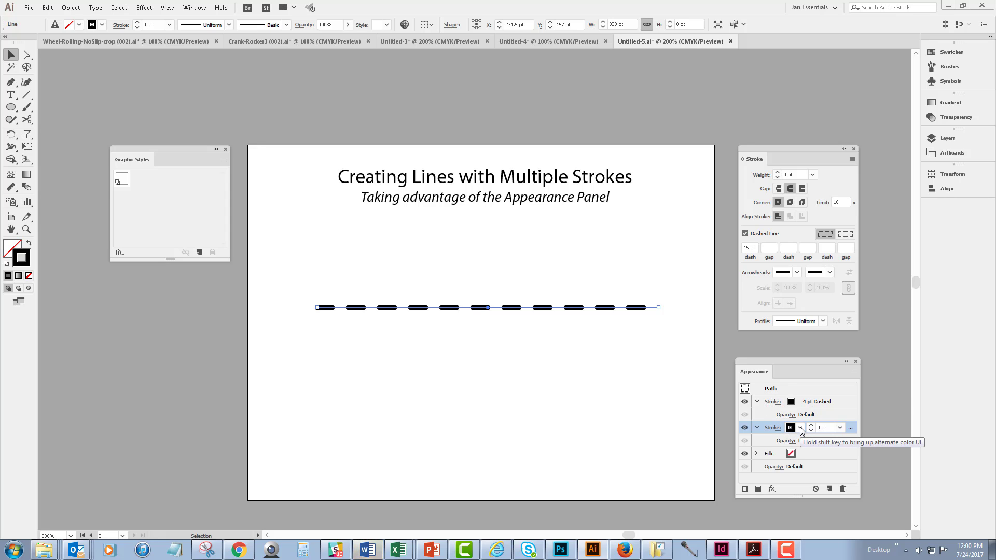
pyautogui.click(801, 429)
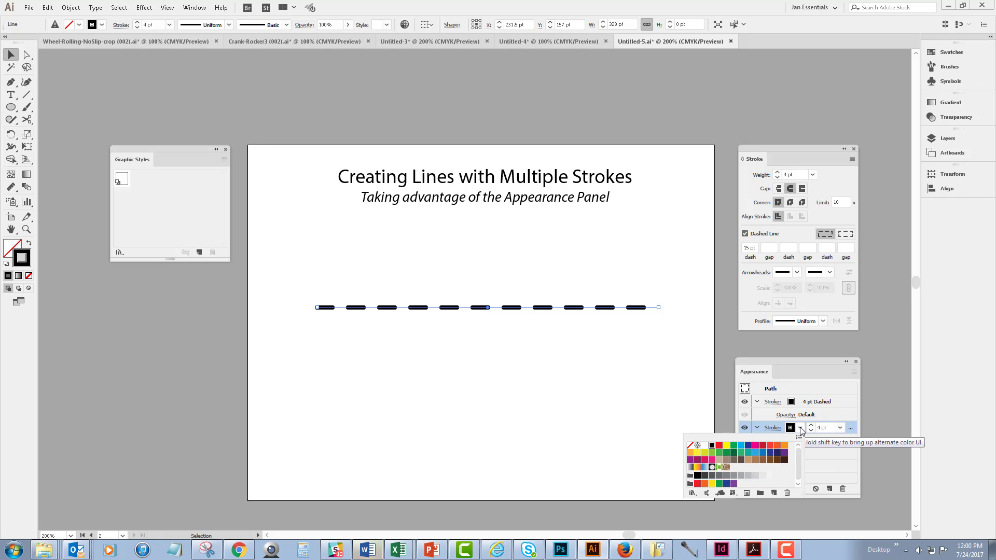
pyautogui.click(742, 447)
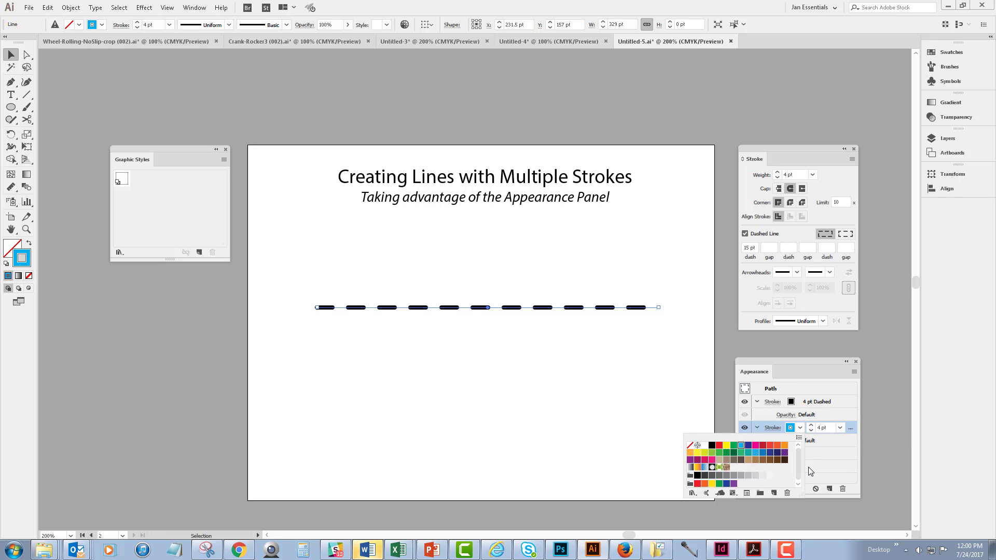
pyautogui.click(812, 426)
pyautogui.click(811, 426)
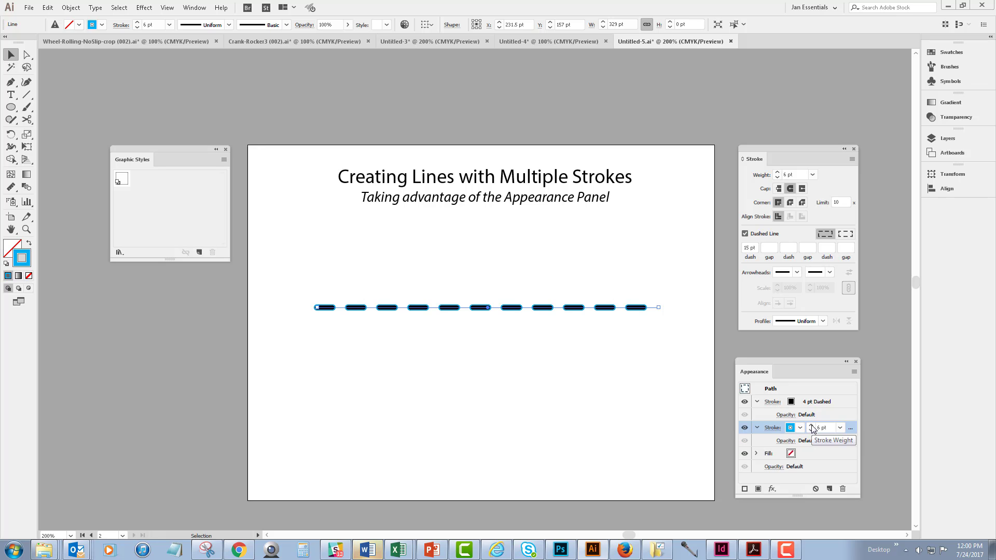
pyautogui.click(812, 426)
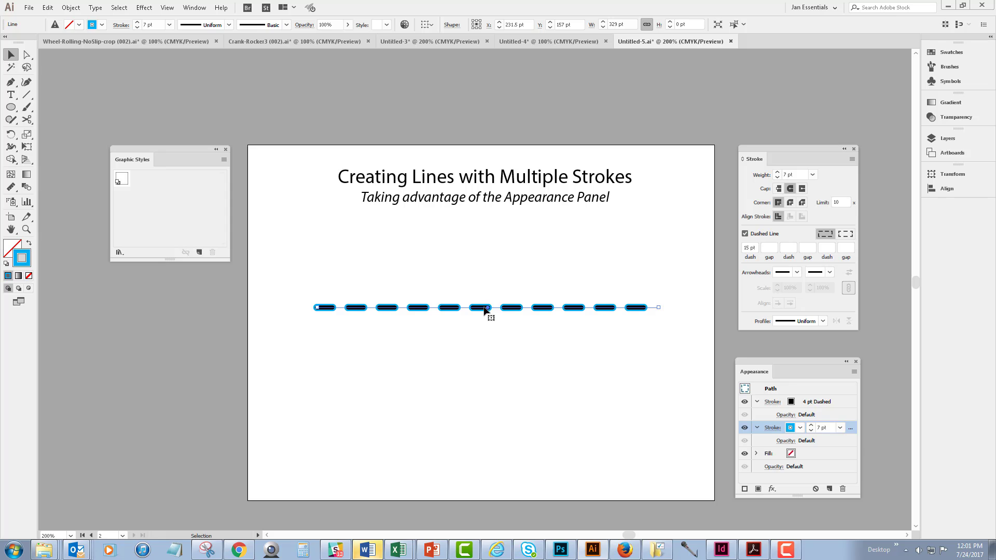
# Step: Save the line's look as a graphic style named 'black dash with blue outline'
pyautogui.click(199, 252)
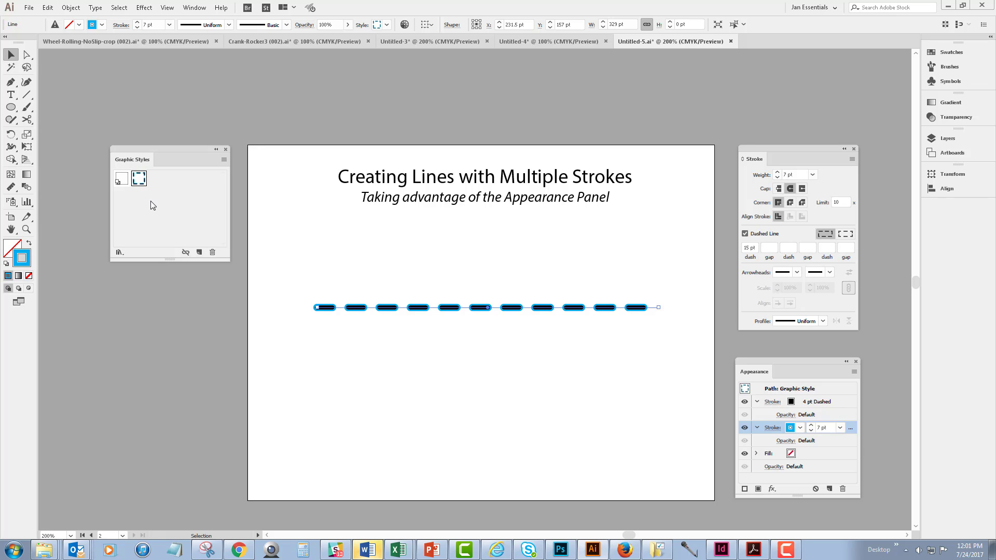
pyautogui.doubleClick(139, 179)
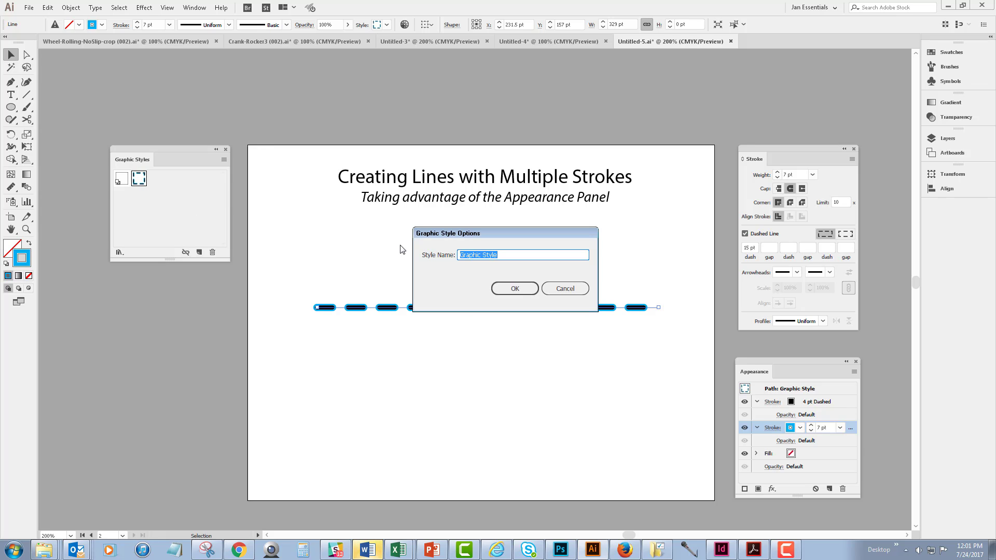
pyautogui.write('black dash with blue outlin')
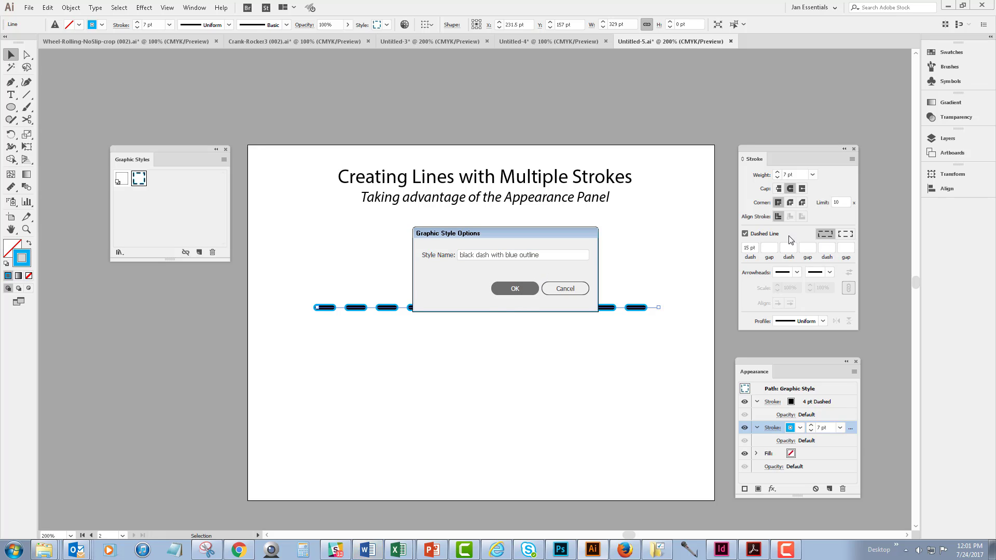
pyautogui.click(515, 289)
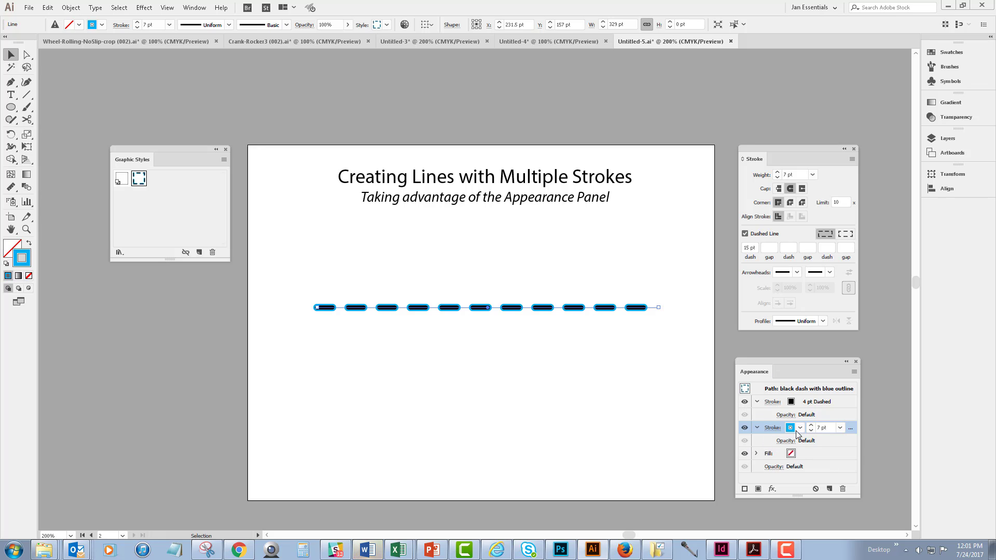
# Step: Add a third, solid black 10 pt stroke beneath the two dashed strokes
pyautogui.click(835, 455)
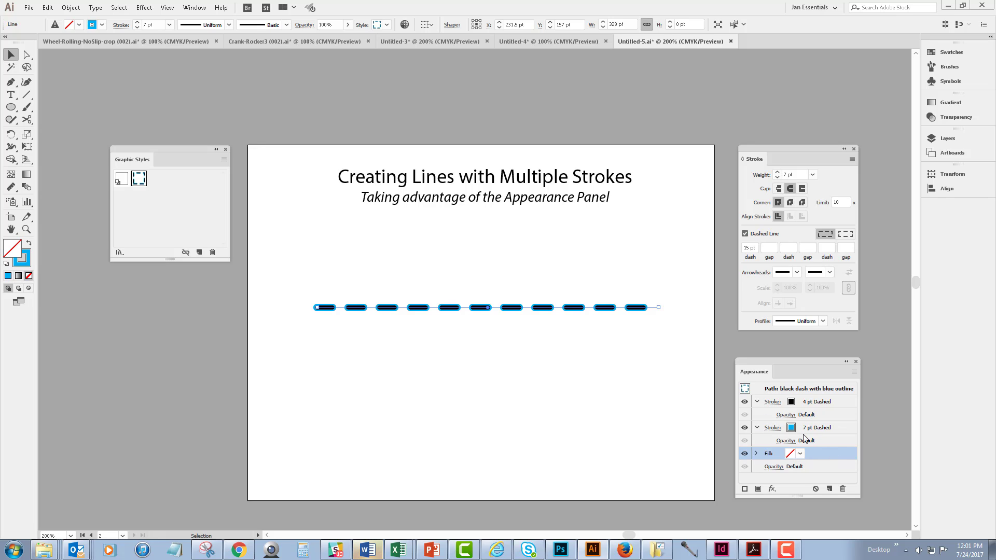
pyautogui.click(744, 489)
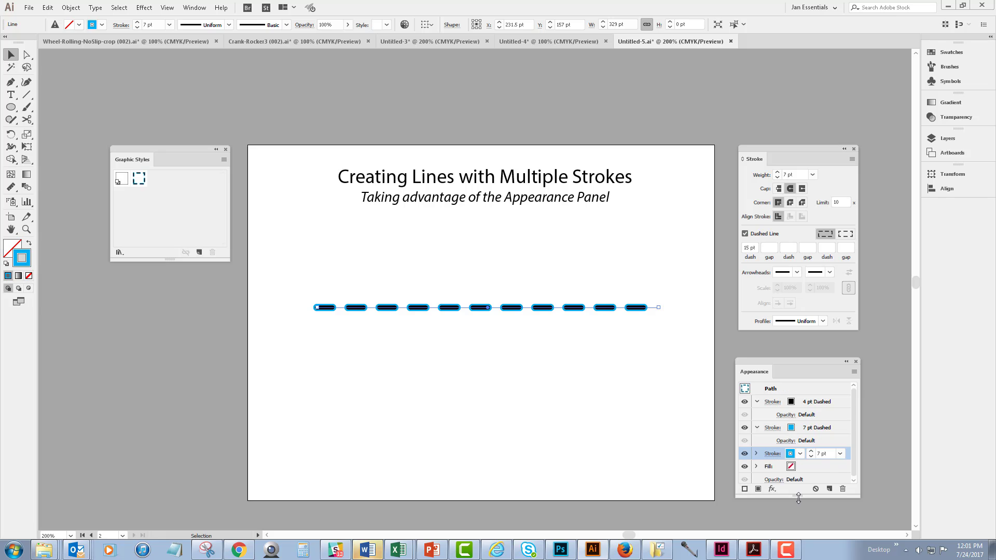
pyautogui.click(773, 454)
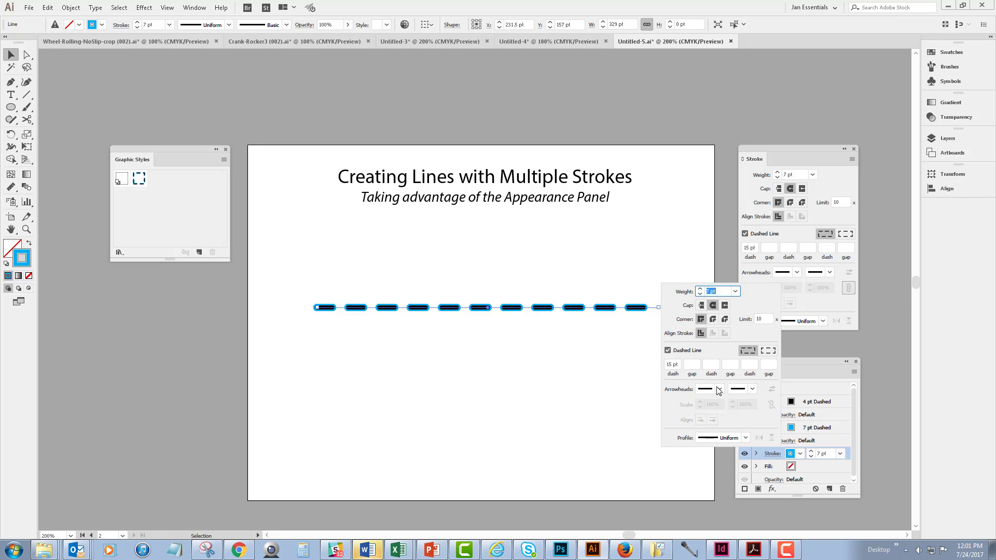
pyautogui.click(667, 351)
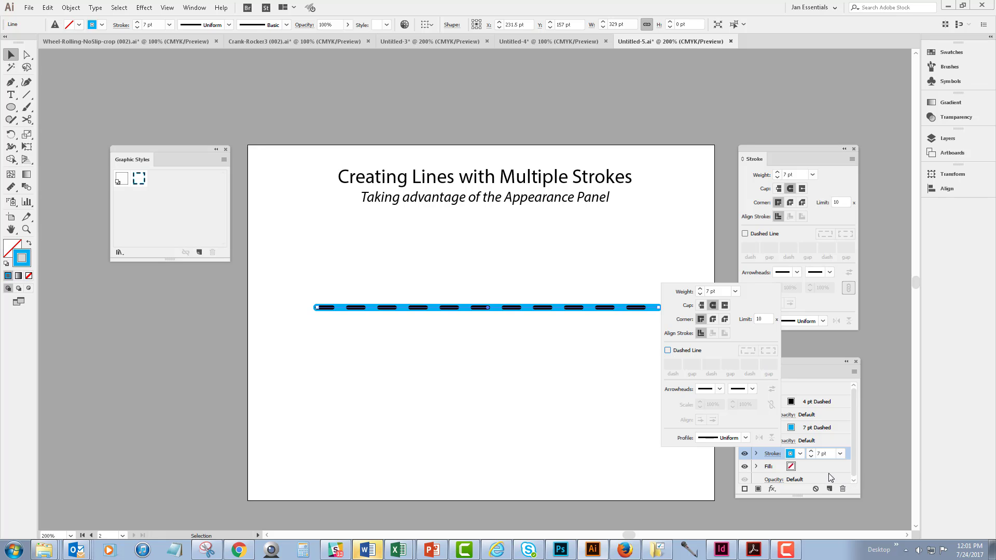
pyautogui.click(799, 456)
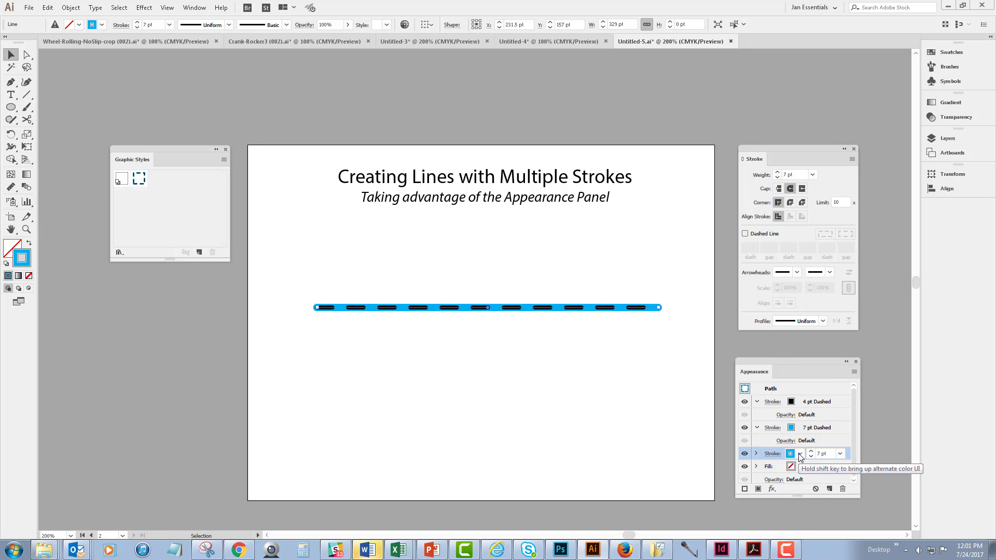
pyautogui.click(712, 471)
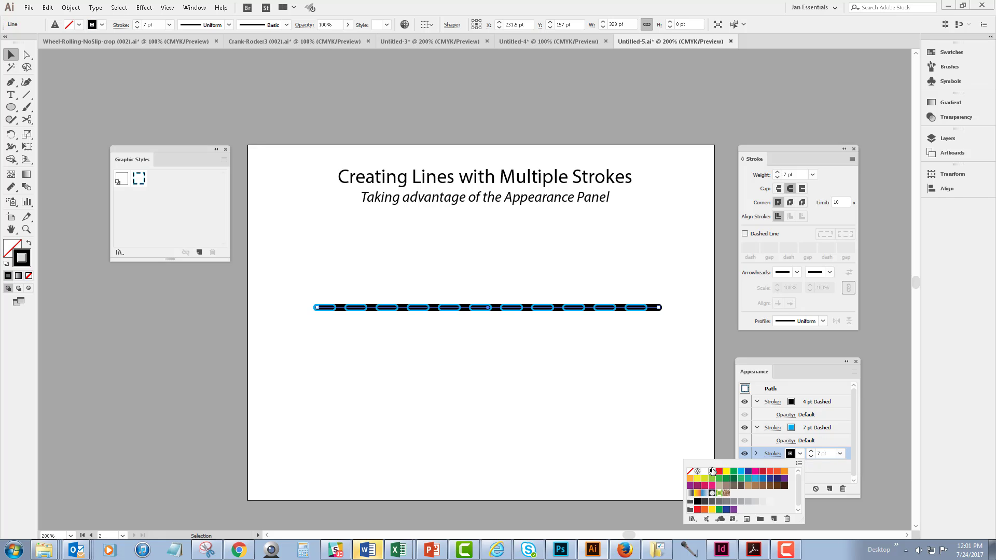
pyautogui.click(811, 452)
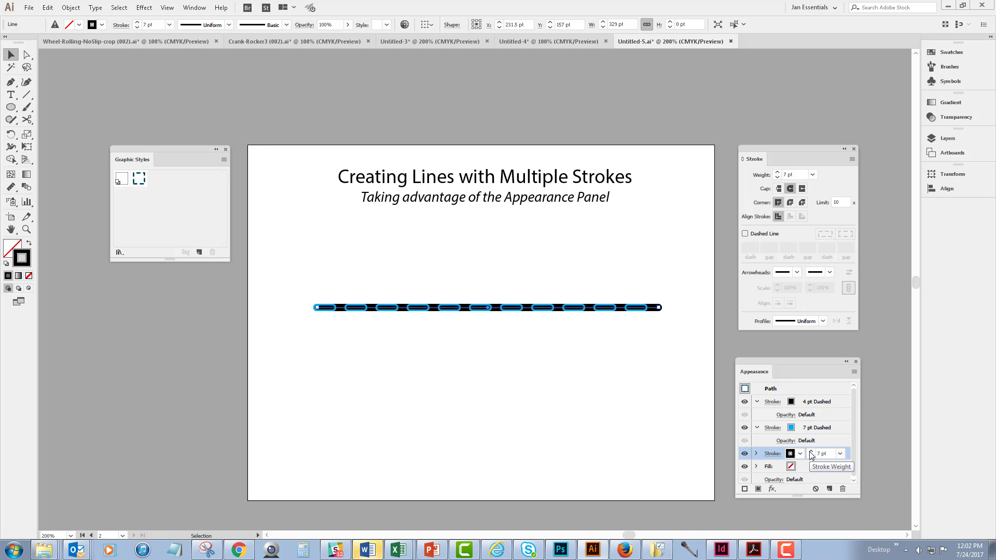
pyautogui.click(811, 451)
pyautogui.click(812, 452)
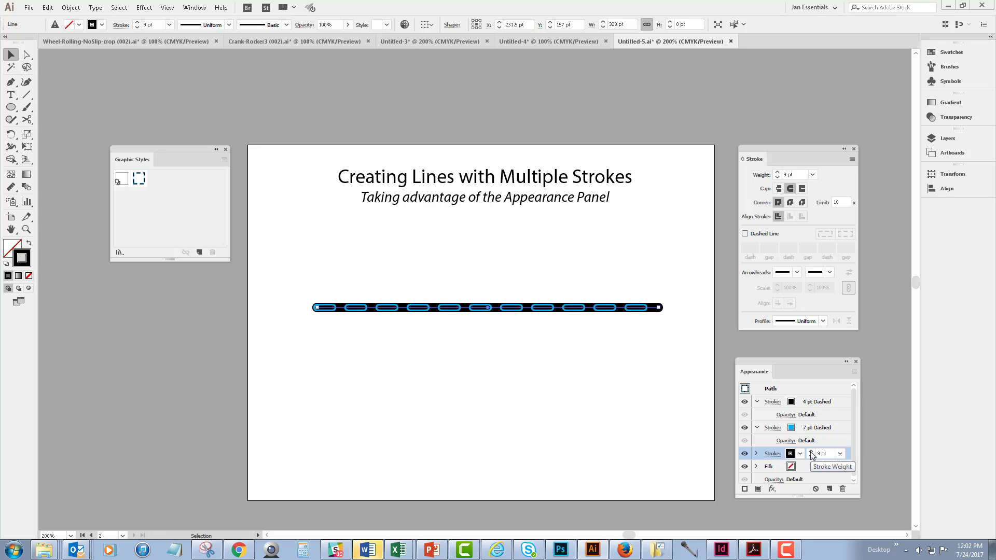
pyautogui.click(812, 452)
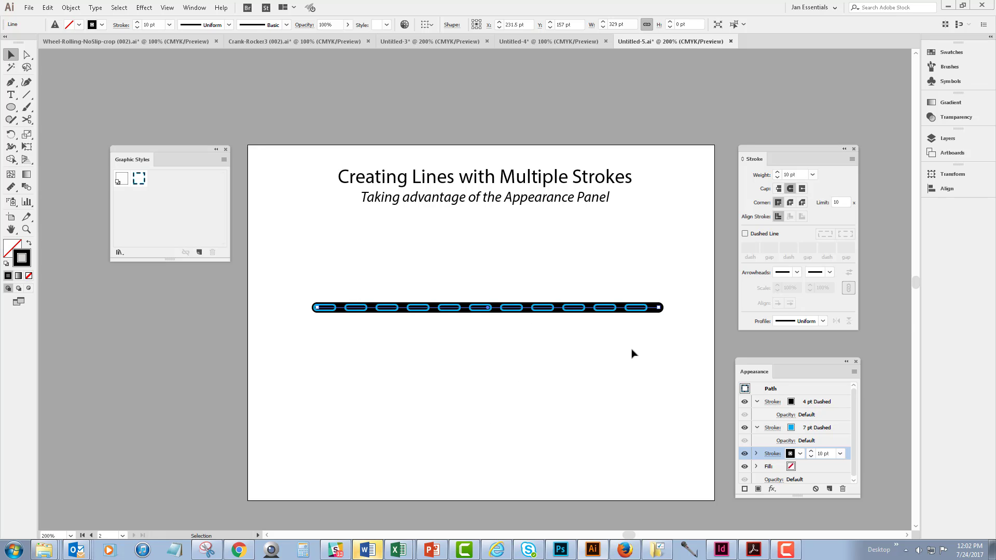
# Step: Save the three-stroke look as a graphic style named 'black dash blue outline black background'
pyautogui.click(199, 253)
pyautogui.doubleClick(157, 180)
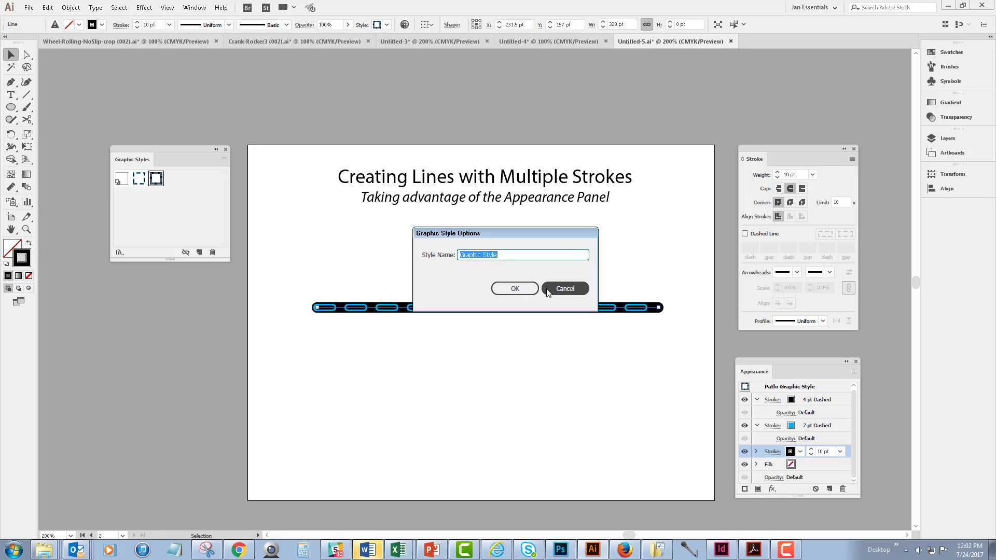
pyautogui.write('black dash blue')
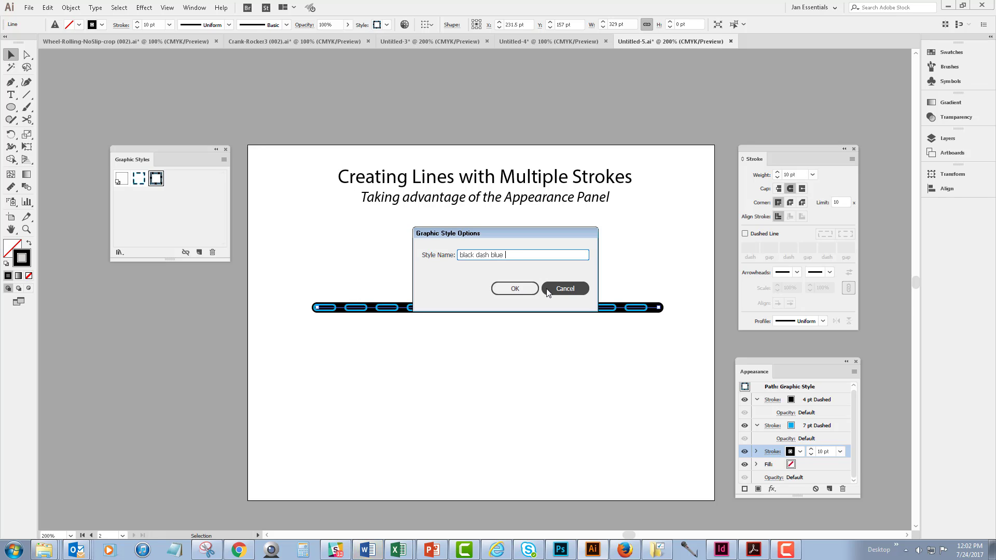
pyautogui.write('black background')
pyautogui.click(515, 288)
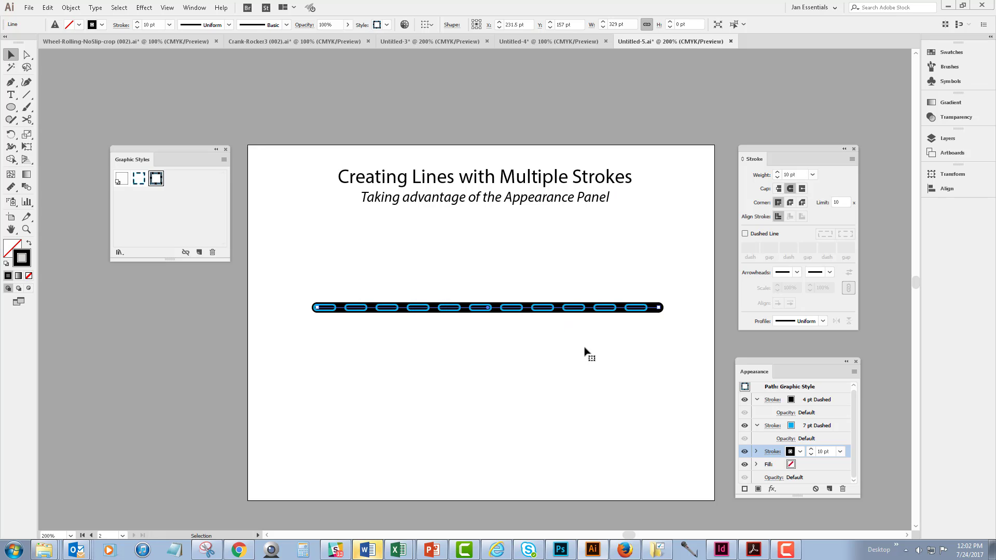
# Step: Deselect the styled line and draw a second horizontal line below it
pyautogui.click(558, 340)
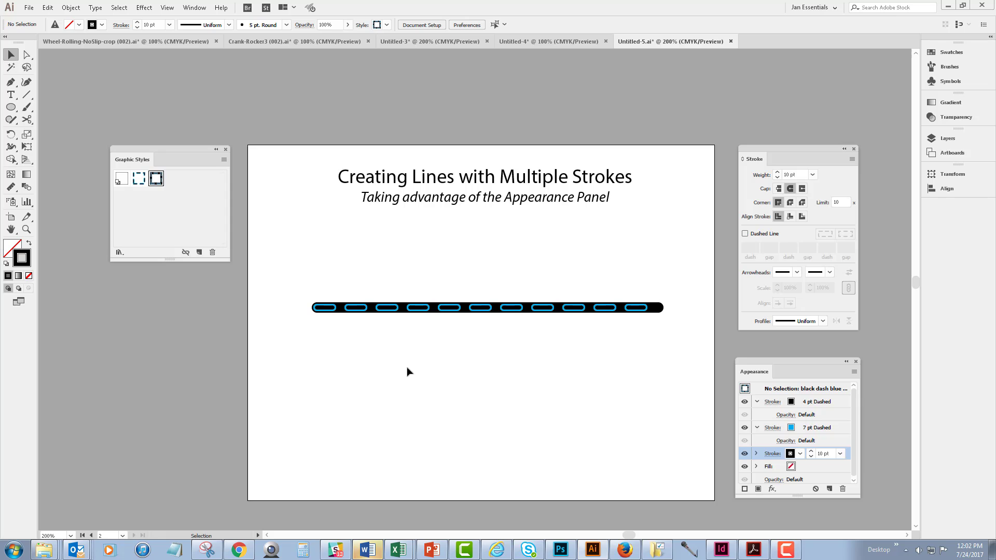
pyautogui.click(26, 95)
pyautogui.moveTo(335, 360); pyautogui.dragTo(617, 360)
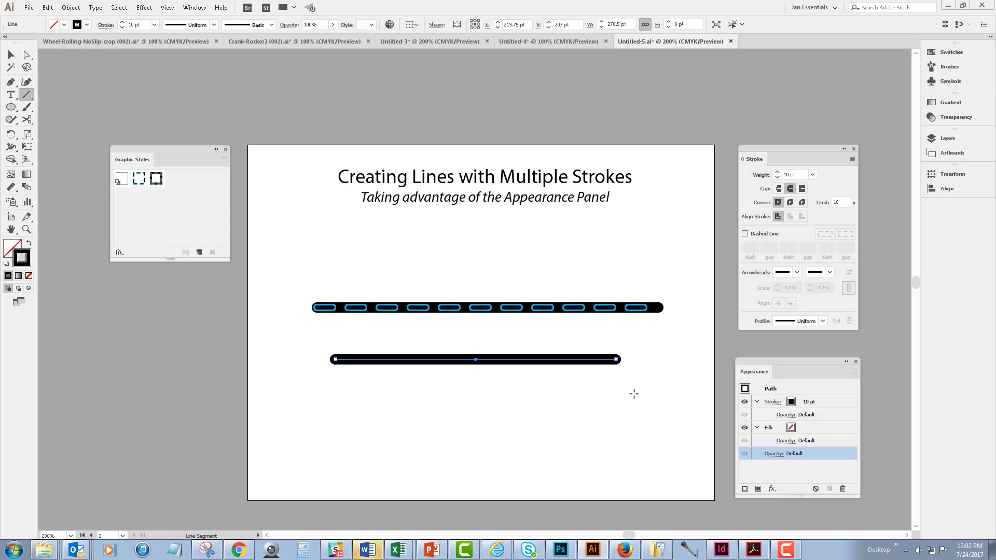
# Step: Apply the 'black dash with blue outline' graphic style to the new line
pyautogui.click(137, 180)
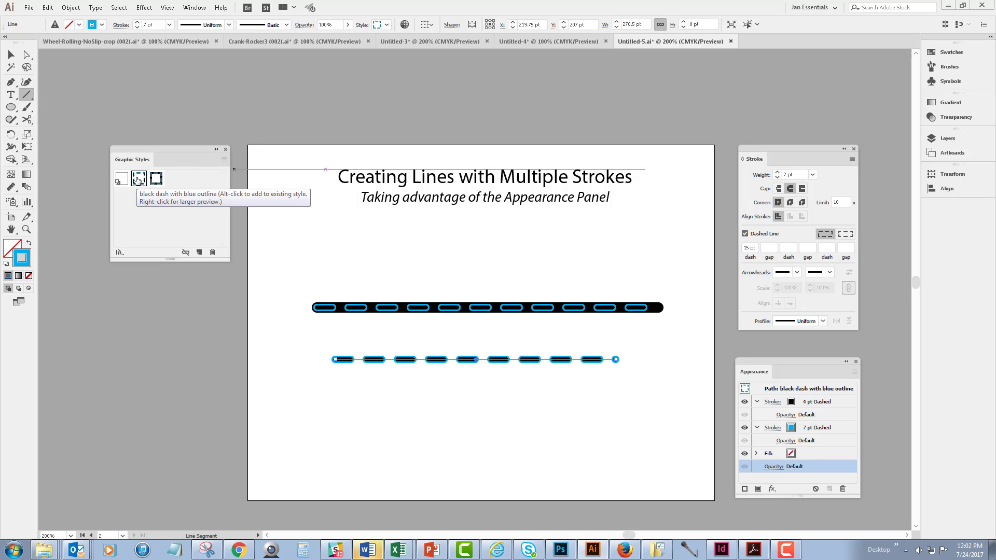
pyautogui.click(155, 180)
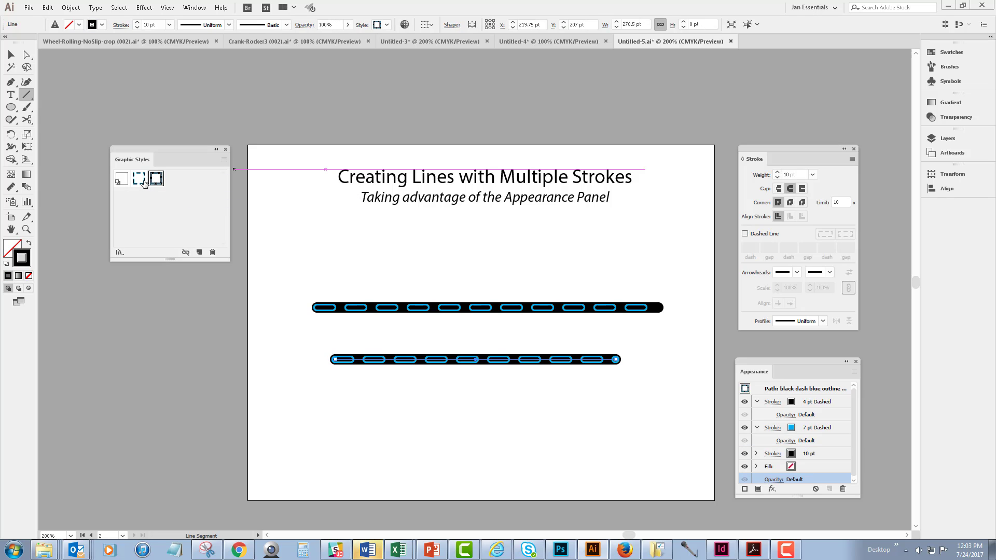
pyautogui.click(140, 180)
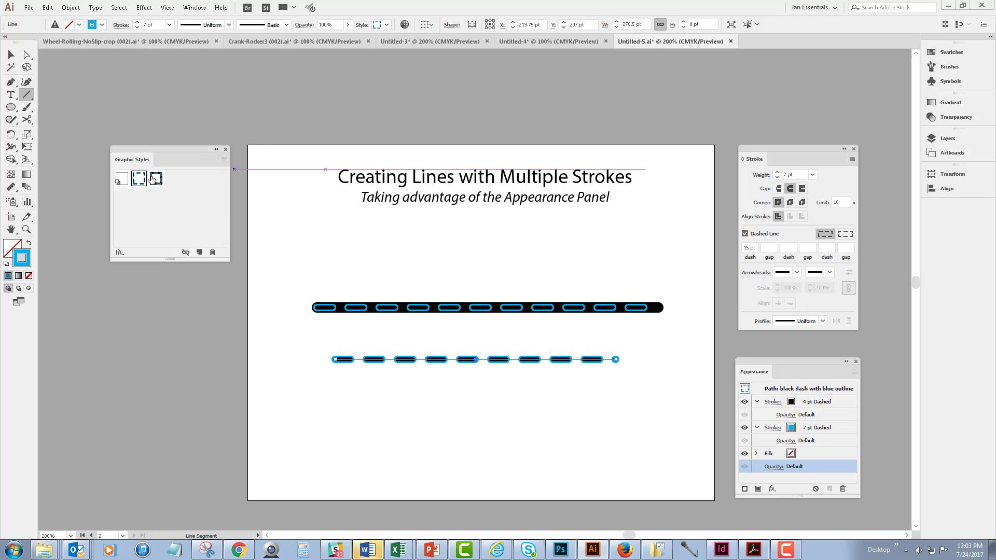